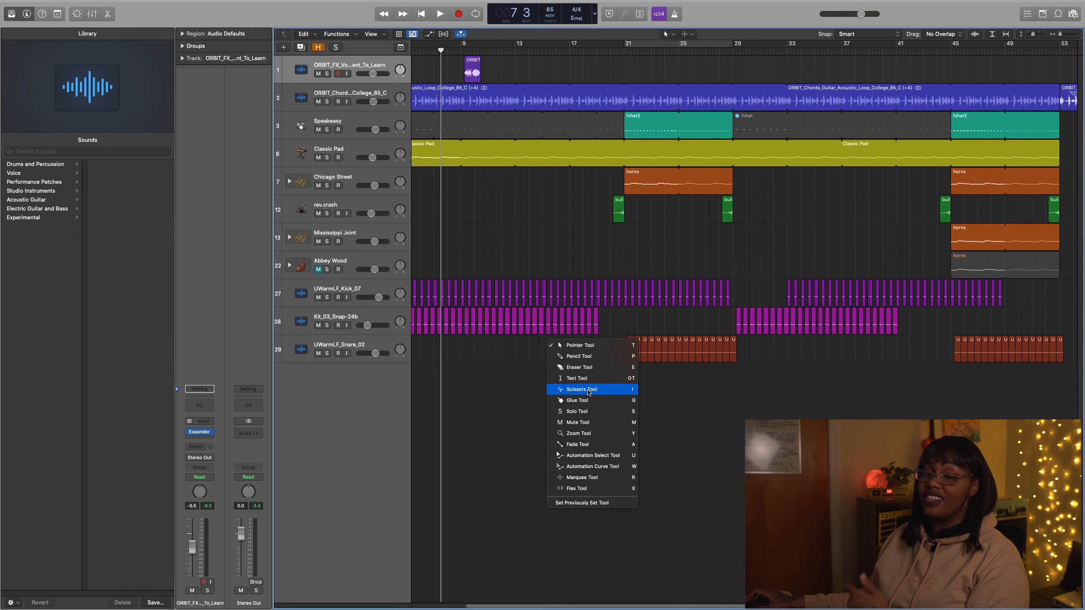
Activate the Scissors Tool and return to the Pointer Tool
{"action": "left_click", "coordinate": [513, 397]}
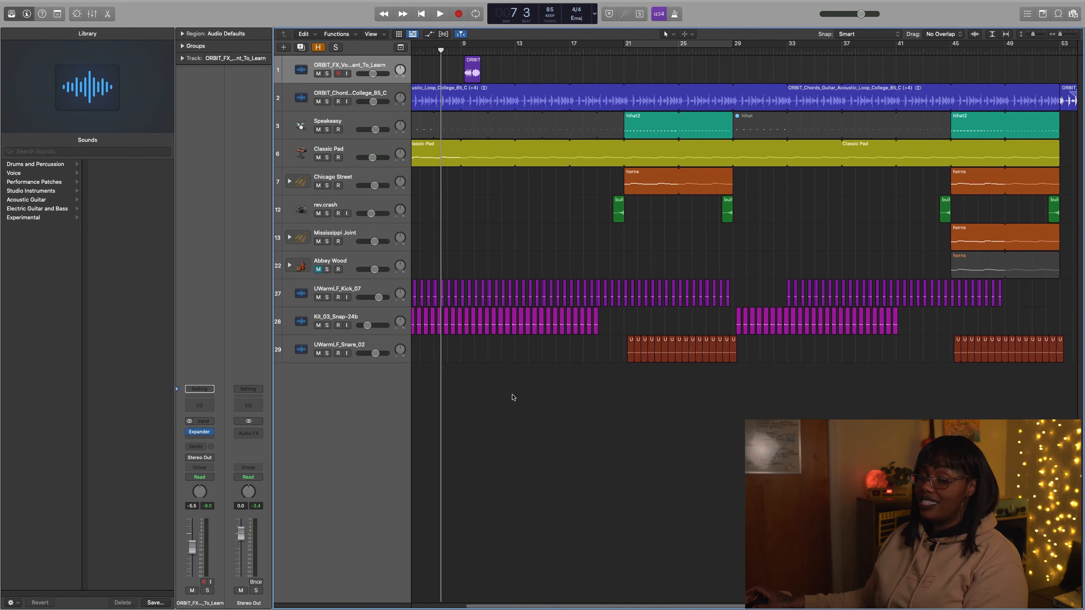
{"action": "key", "text": "t"}
{"action": "key", "text": "i"}
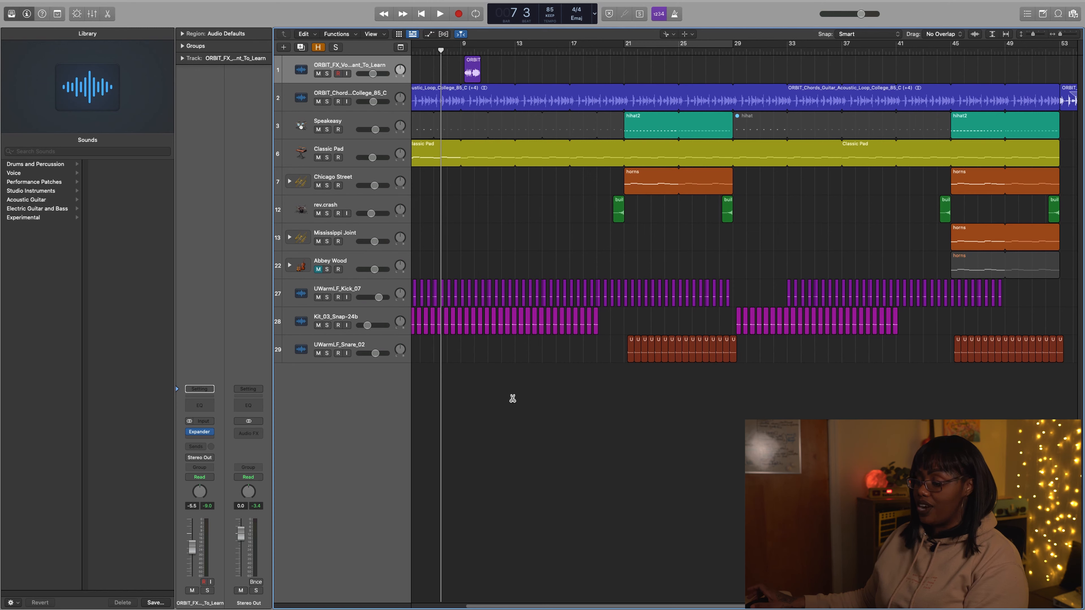
{"action": "key", "text": "t"}
{"action": "key", "text": "t"}
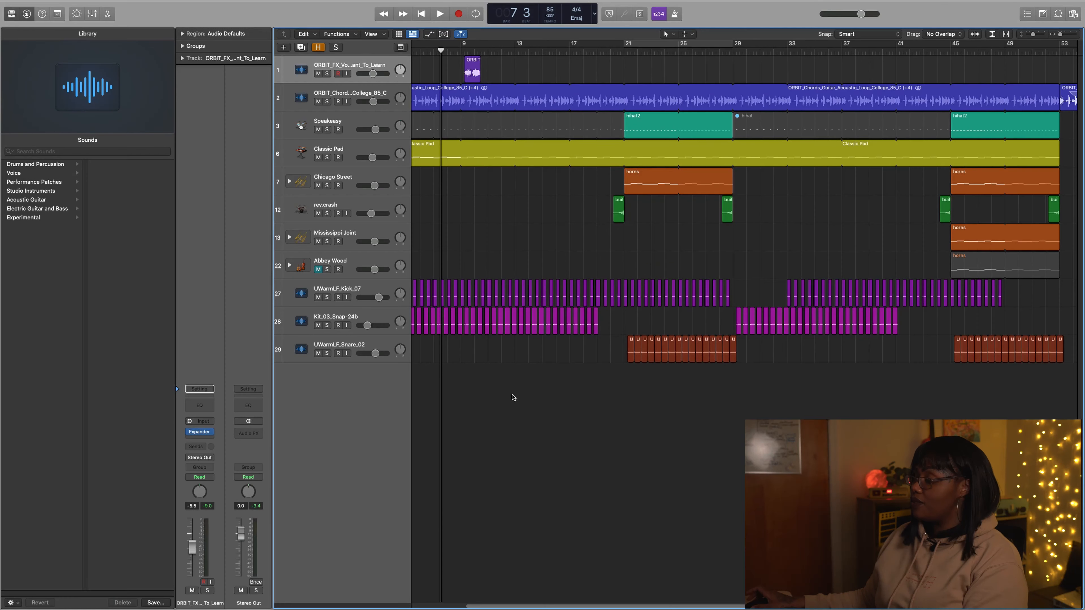
Split the first ORBIT_FX_Vocal_Male_Want_To_Learn region with the Scissors Tool in the silence just before the voice starts
{"action": "key", "text": "t"}
{"action": "key", "text": "c"}
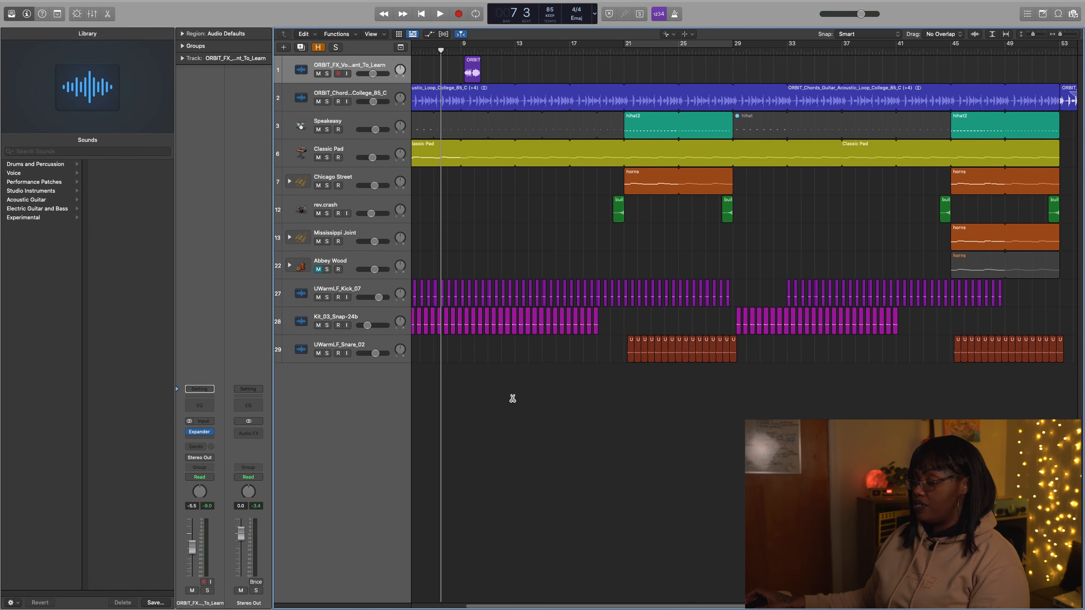
{"action": "scroll", "coordinate": [679, 230], "scroll_direction": "left", "scroll_amount": 3}
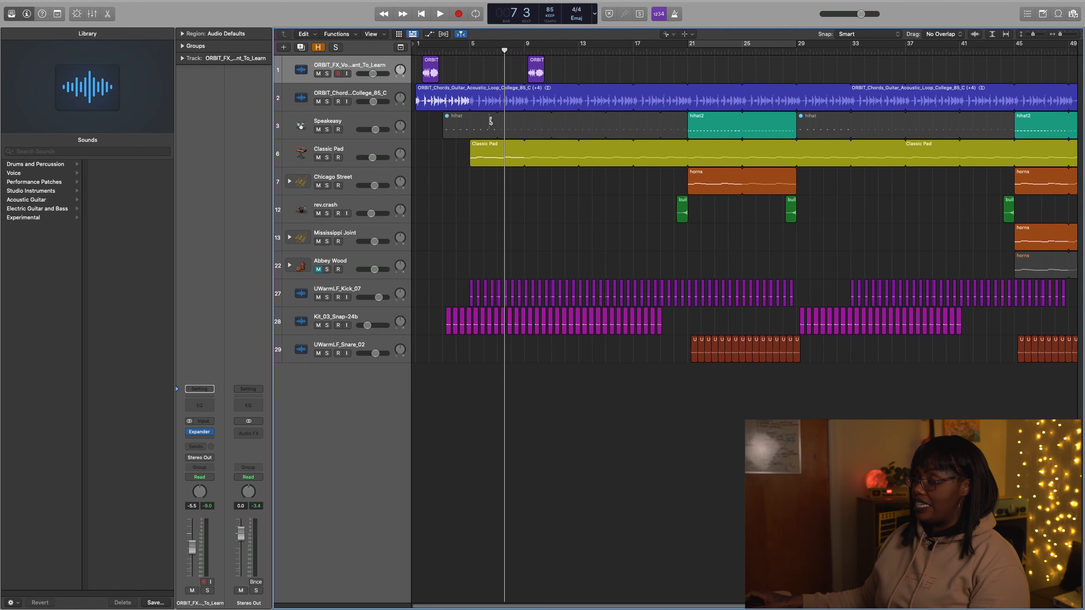
{"action": "left_click_drag", "start_coordinate": [451, 59], "coordinate": [375, 140]}
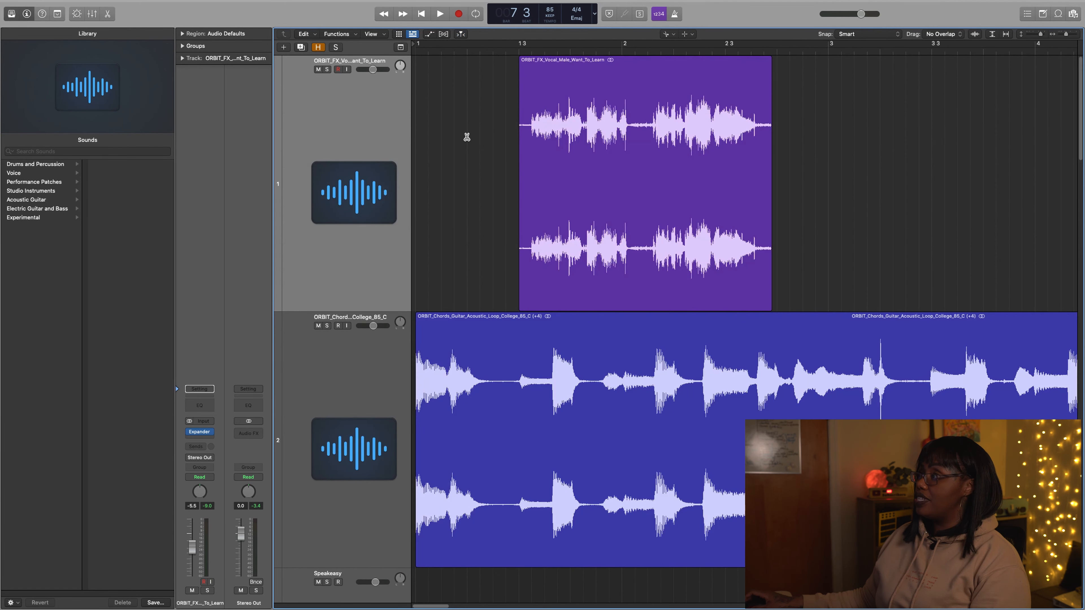
{"action": "scroll", "coordinate": [631, 143], "scroll_direction": "up", "scroll_amount": 10}
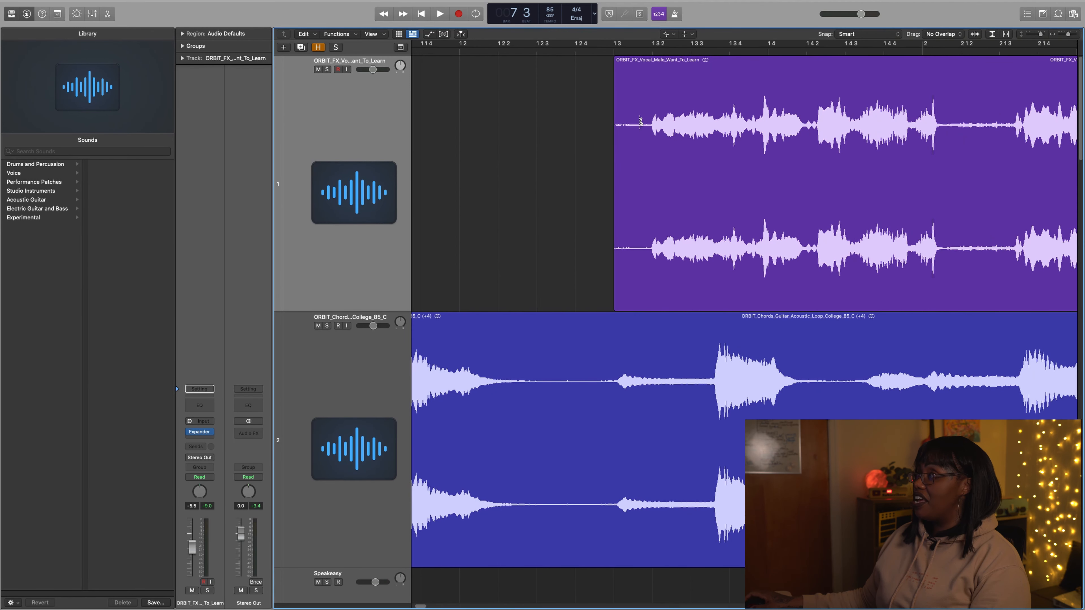
{"action": "scroll", "coordinate": [658, 128], "scroll_direction": "up", "scroll_amount": 3}
{"action": "scroll", "coordinate": [785, 137], "scroll_direction": "right", "scroll_amount": 5}
{"action": "left_click", "coordinate": [724, 128]}
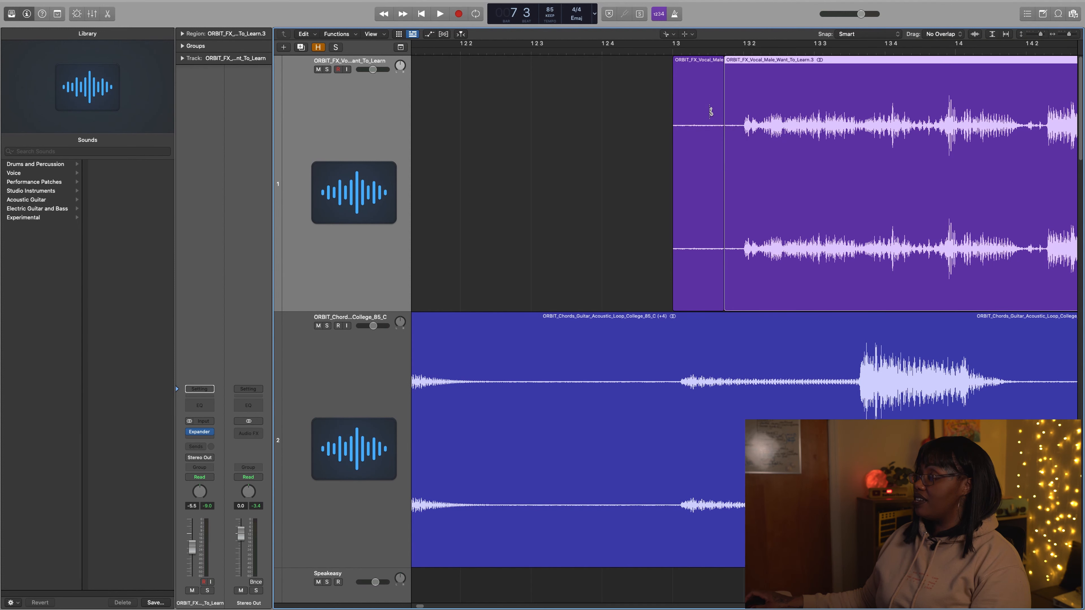
Delete the short silent piece split off the start of the first vocal region, using the Pointer Tool
{"action": "key", "text": "Escape"}
{"action": "key", "text": "Escape"}
{"action": "left_click", "coordinate": [704, 99]}
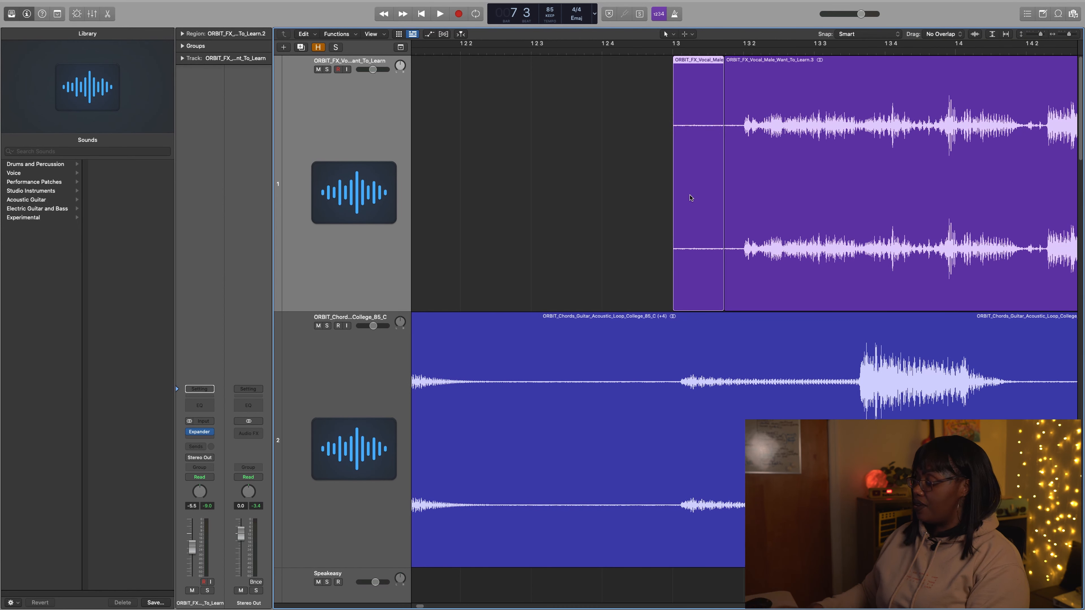
{"action": "key", "text": "Delete"}
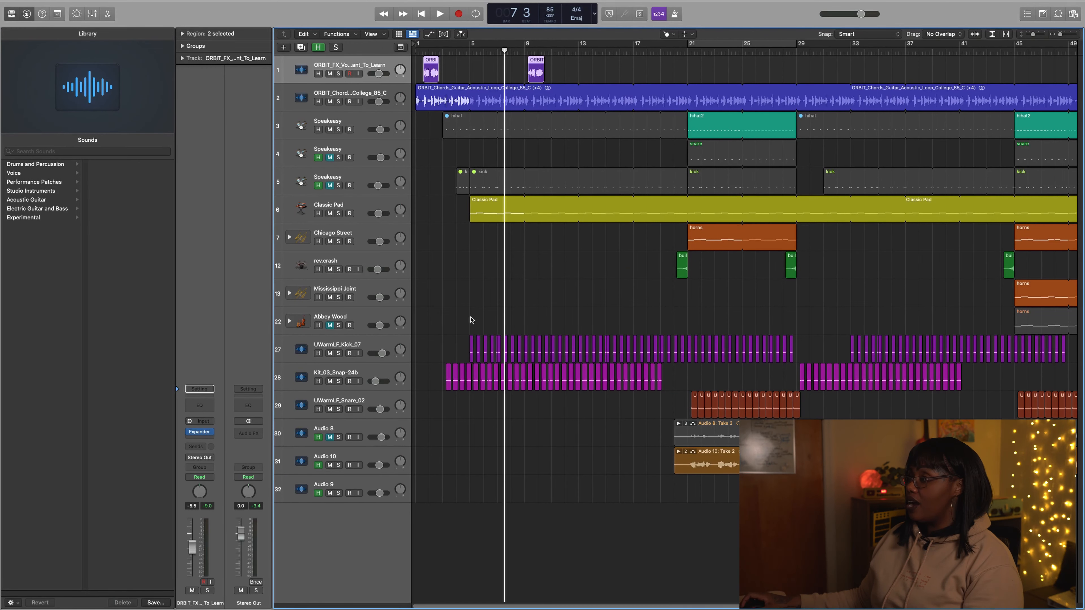
Join the first three UWarmLF_Kick_07 regions from bar 5 with the Glue Tool, allowing a new audio file for them
{"action": "left_click_drag", "start_coordinate": [458, 326], "coordinate": [520, 368]}
{"action": "left_click", "coordinate": [617, 368], "text": "ctrl+alt"}
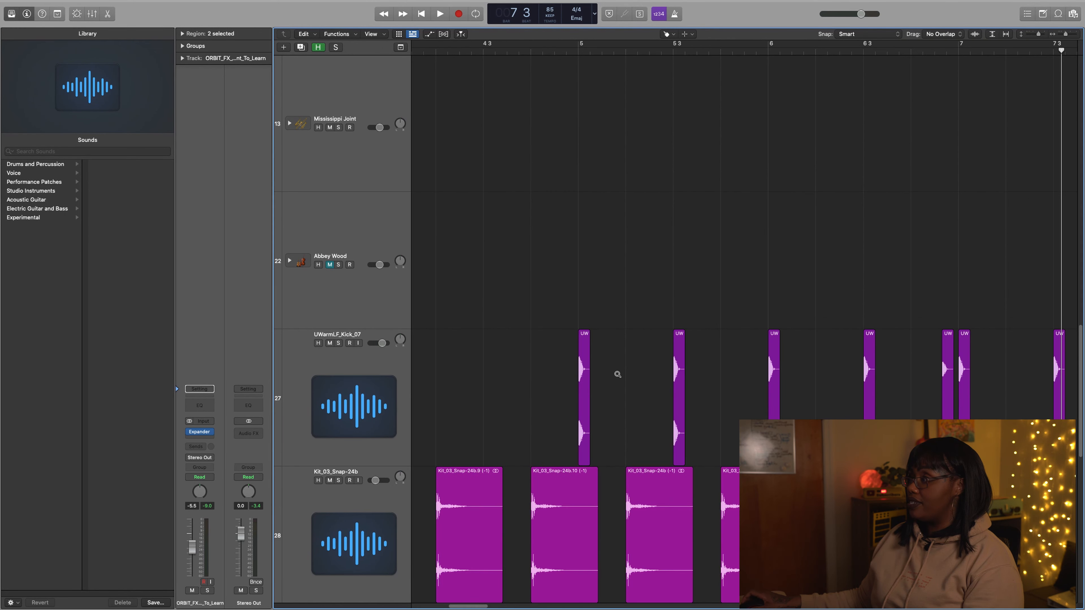
{"action": "scroll", "coordinate": [576, 377], "scroll_direction": "left", "scroll_amount": 2}
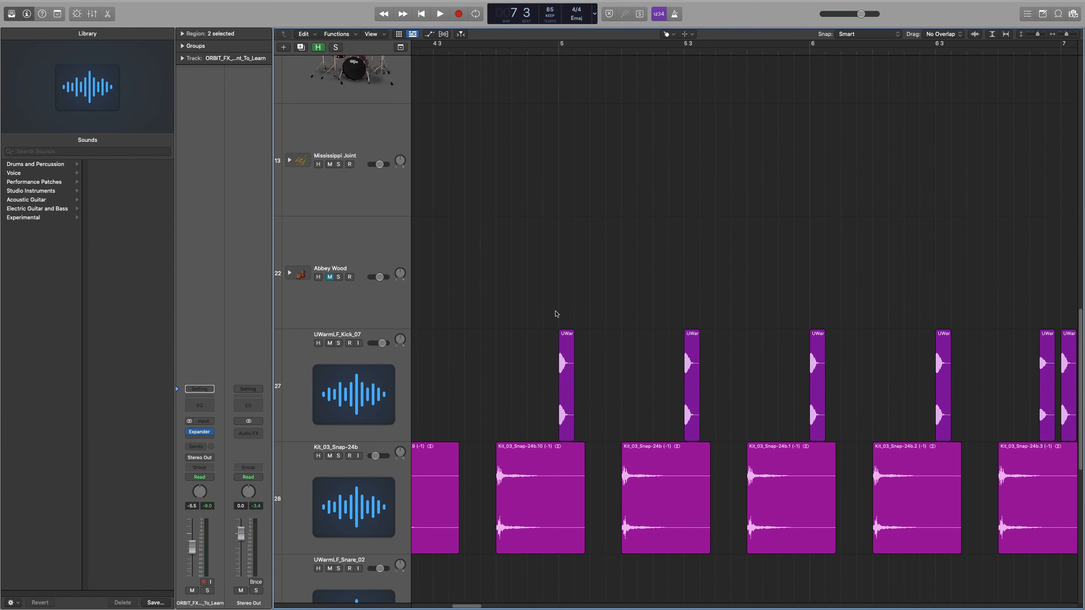
{"action": "left_click_drag", "start_coordinate": [534, 304], "coordinate": [841, 408]}
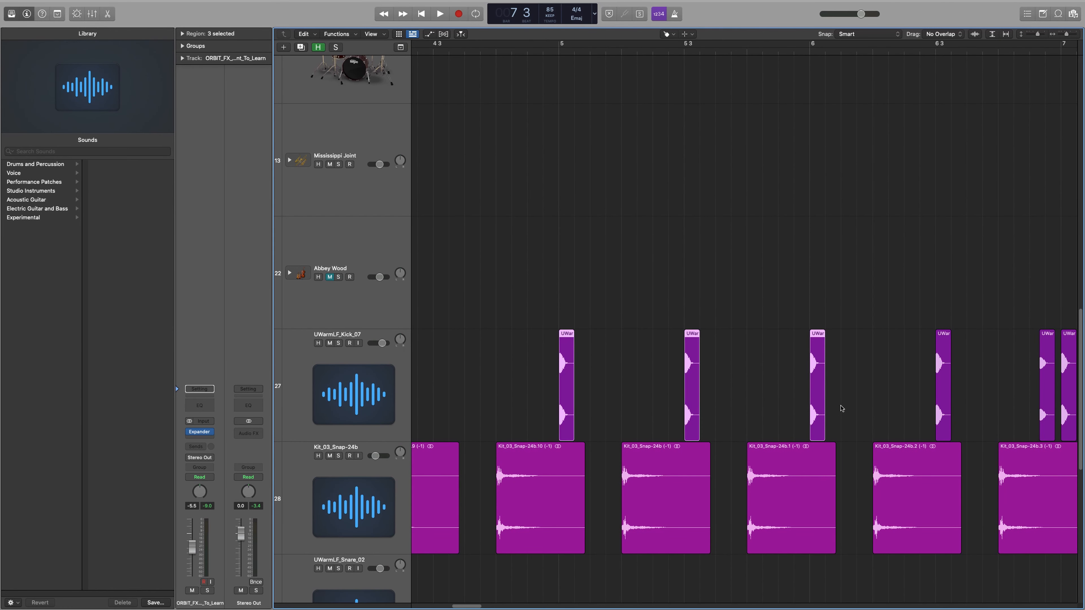
{"action": "key", "text": "t"}
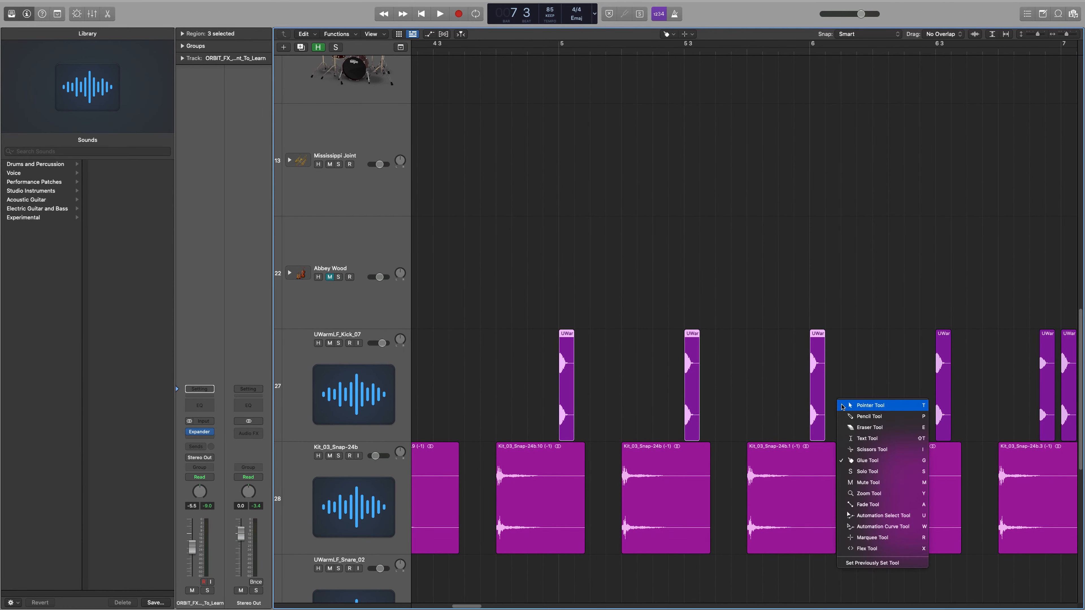
{"action": "left_click", "coordinate": [868, 466]}
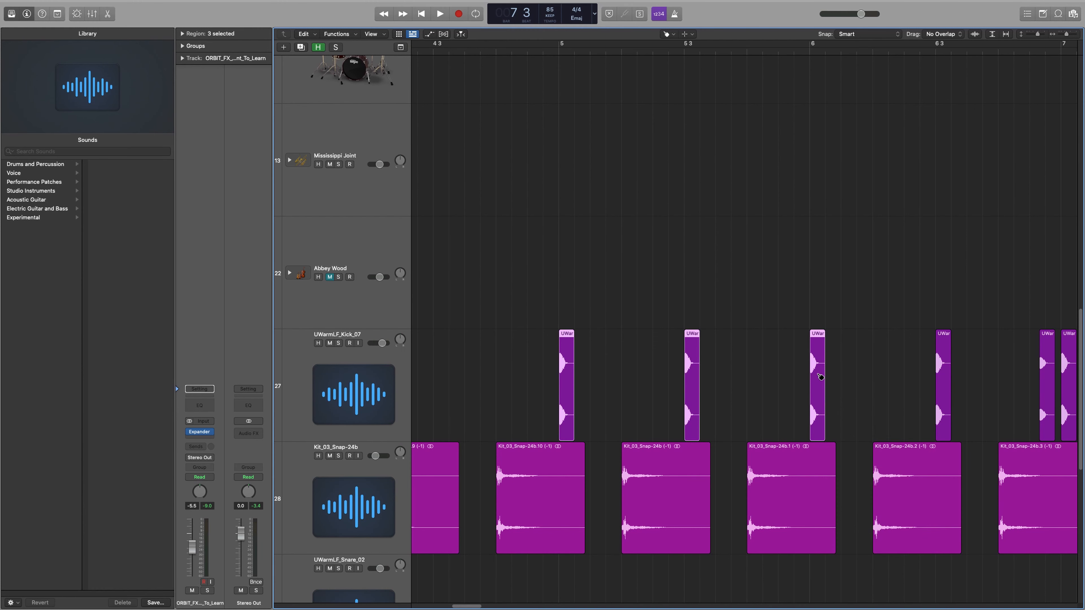
{"action": "left_click", "coordinate": [816, 354]}
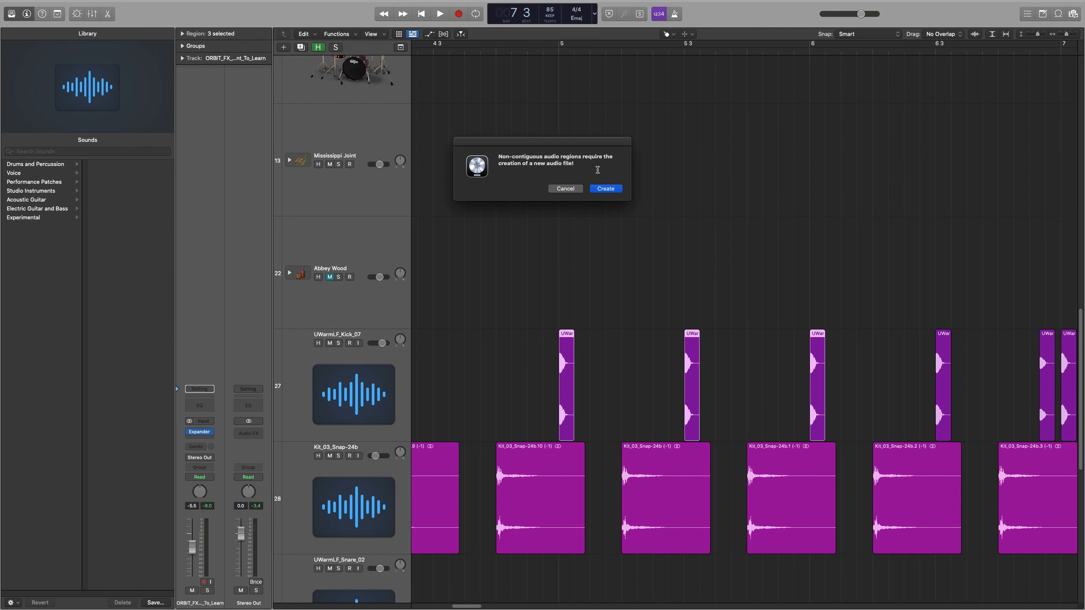
{"action": "left_click", "coordinate": [617, 191]}
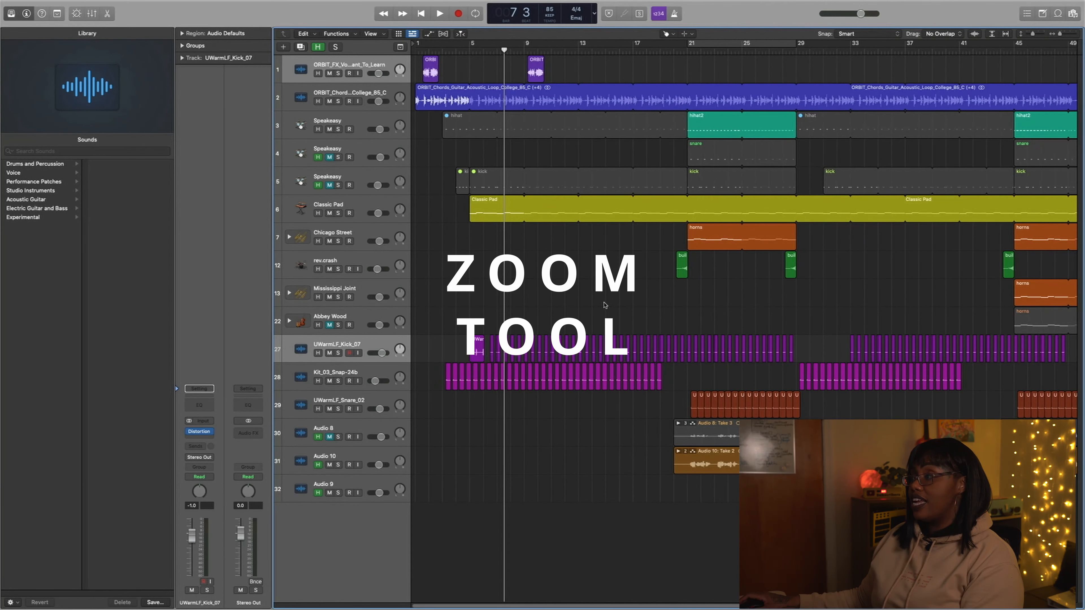
Return to the Pointer Tool and take a closer look at the kick and Classic Pad regions around bar 5
{"action": "key", "text": "t"}
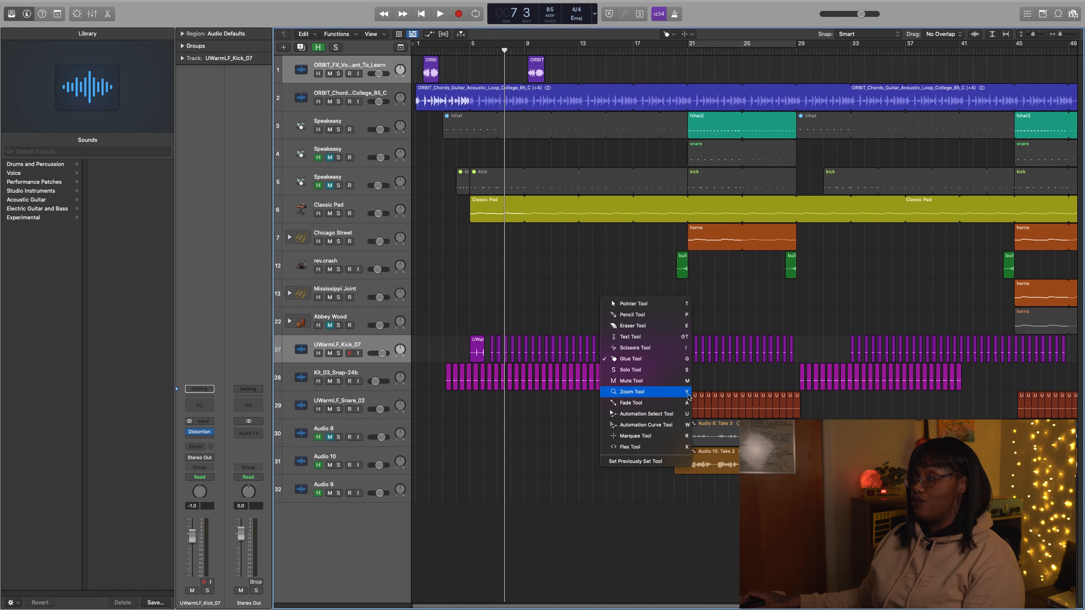
{"action": "left_click", "coordinate": [632, 303]}
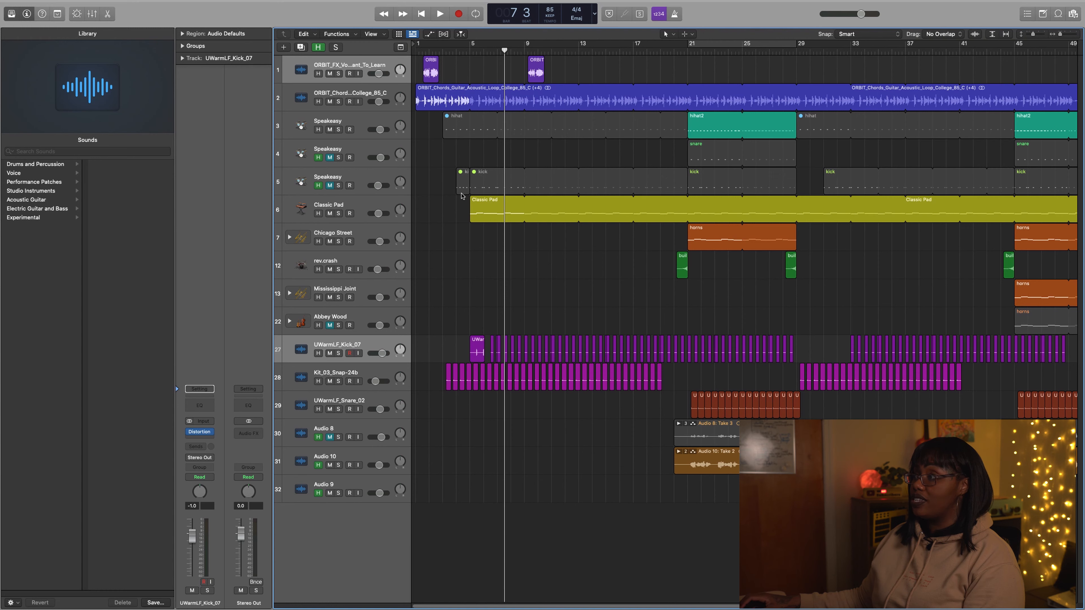
{"action": "left_click_drag", "start_coordinate": [444, 160], "coordinate": [559, 235]}
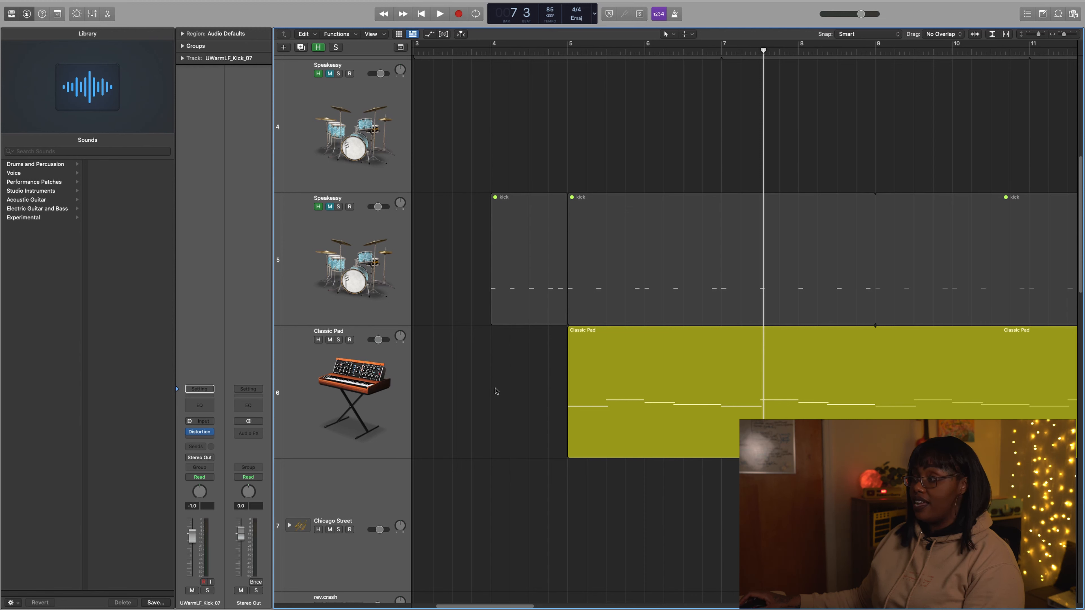
{"action": "left_click", "coordinate": [487, 402], "text": "ctrl+alt"}
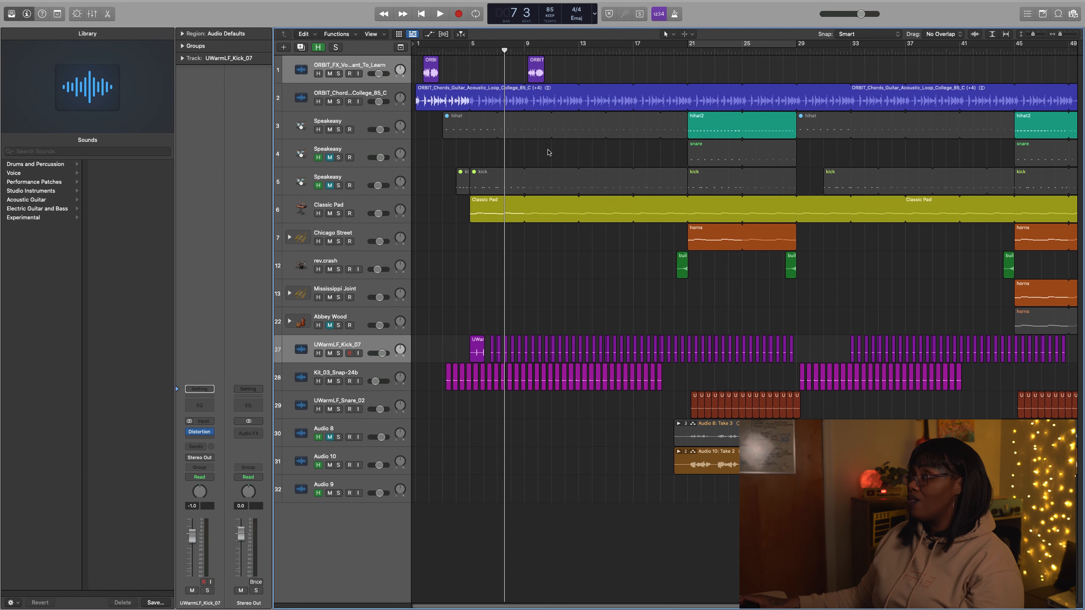
Add a fade-out to the end of the second vocal region with the Fade Tool, starting at about bar 10 beat 2
{"action": "left_click_drag", "start_coordinate": [554, 59], "coordinate": [515, 77]}
{"action": "scroll", "coordinate": [739, 252], "scroll_direction": "right", "scroll_amount": 3}
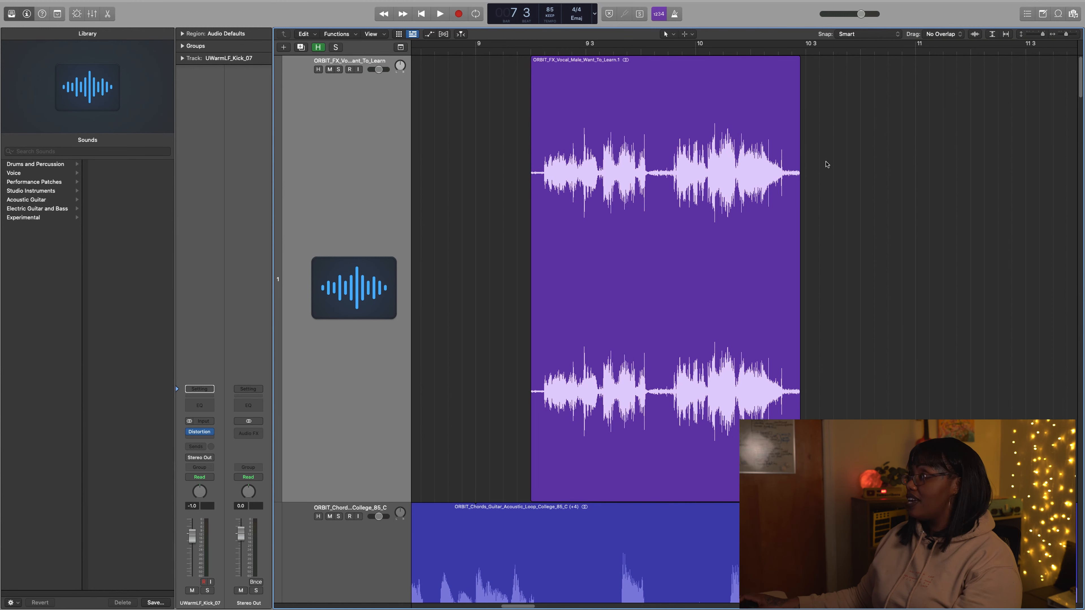
{"action": "key", "text": "t"}
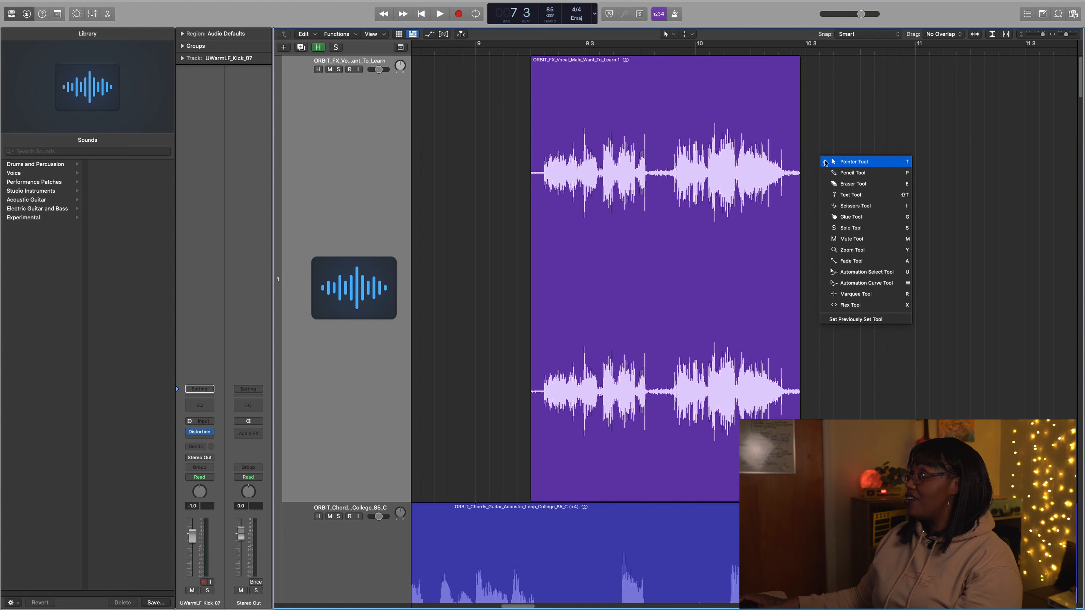
{"action": "key", "text": "a"}
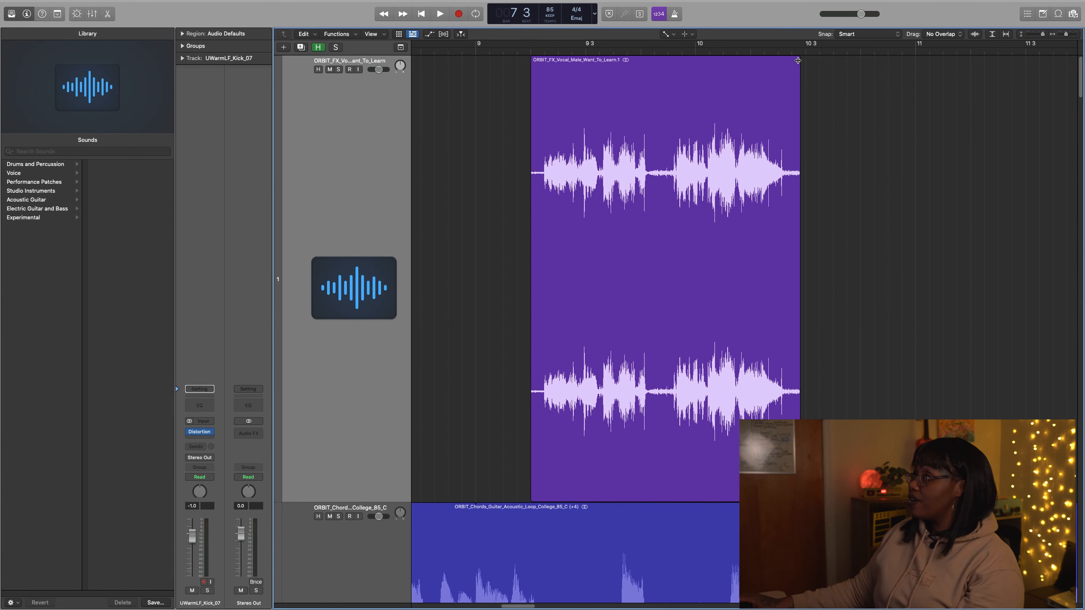
{"action": "left_click_drag", "start_coordinate": [797, 60], "coordinate": [753, 66]}
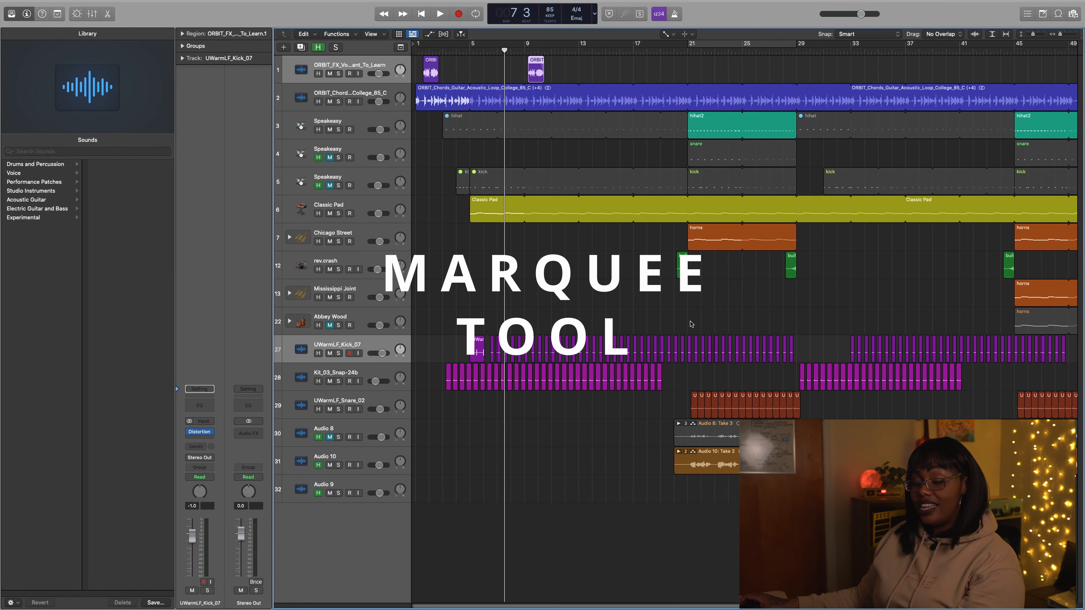
Switch to the Pointer Tool and keep the Marquee Tool as the secondary tool
{"action": "key", "text": "t"}
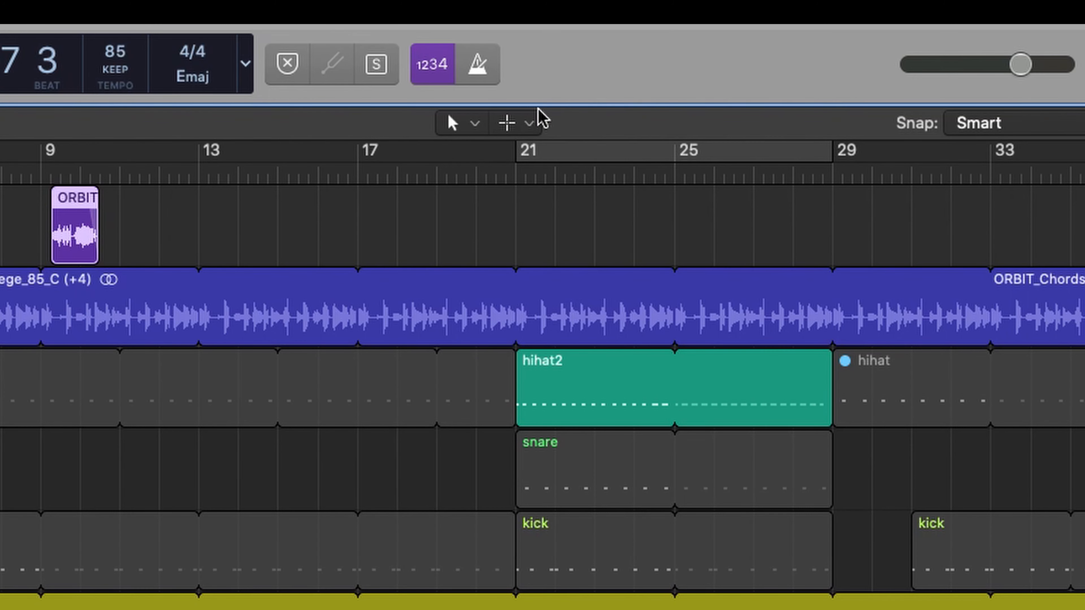
{"action": "left_click", "coordinate": [529, 124]}
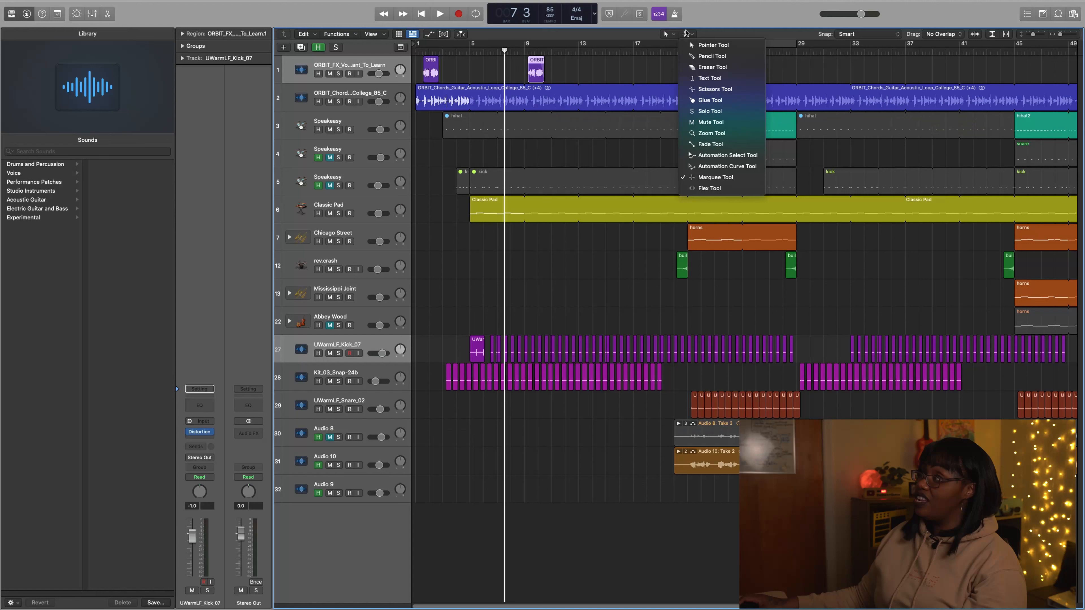
{"action": "left_click", "coordinate": [691, 36]}
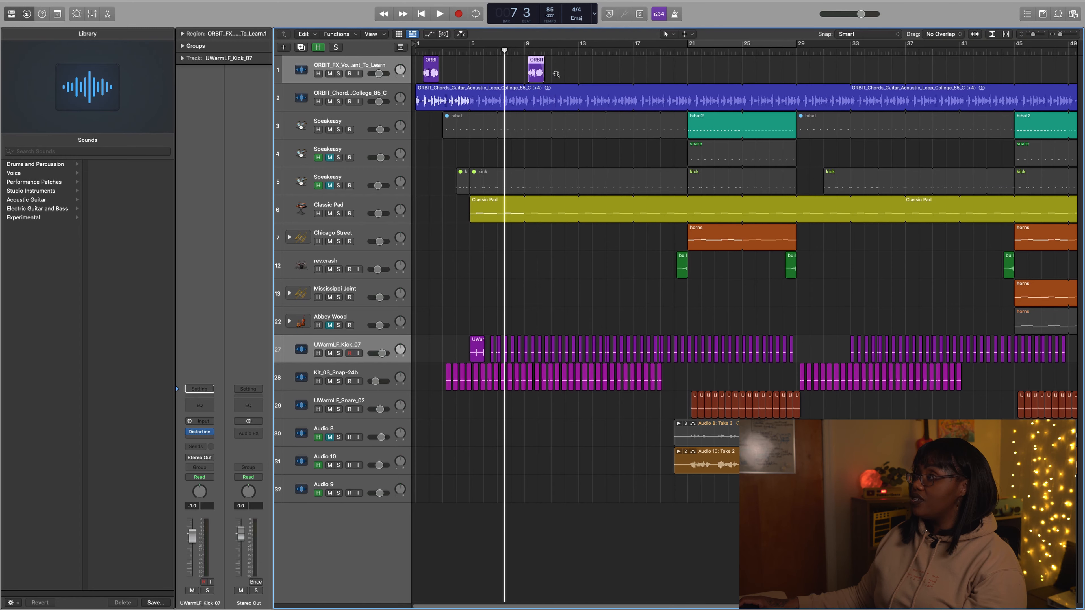
Marquee-select the silent gap between the two phrases of the second vocal region and delete it
{"action": "left_click_drag", "start_coordinate": [555, 59], "coordinate": [511, 93]}
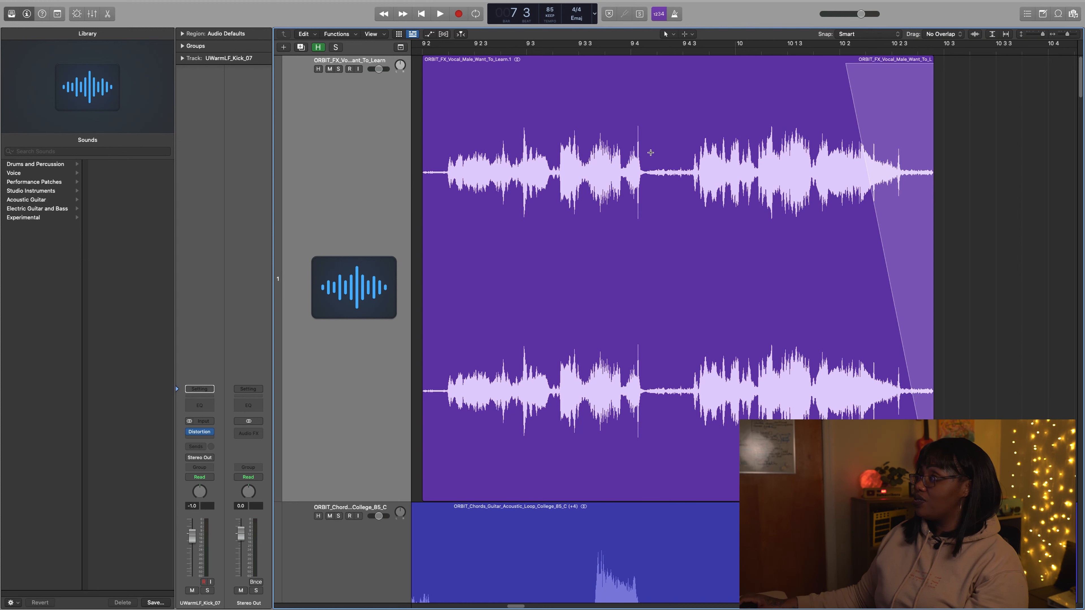
{"action": "left_click_drag", "start_coordinate": [648, 168], "coordinate": [691, 171]}
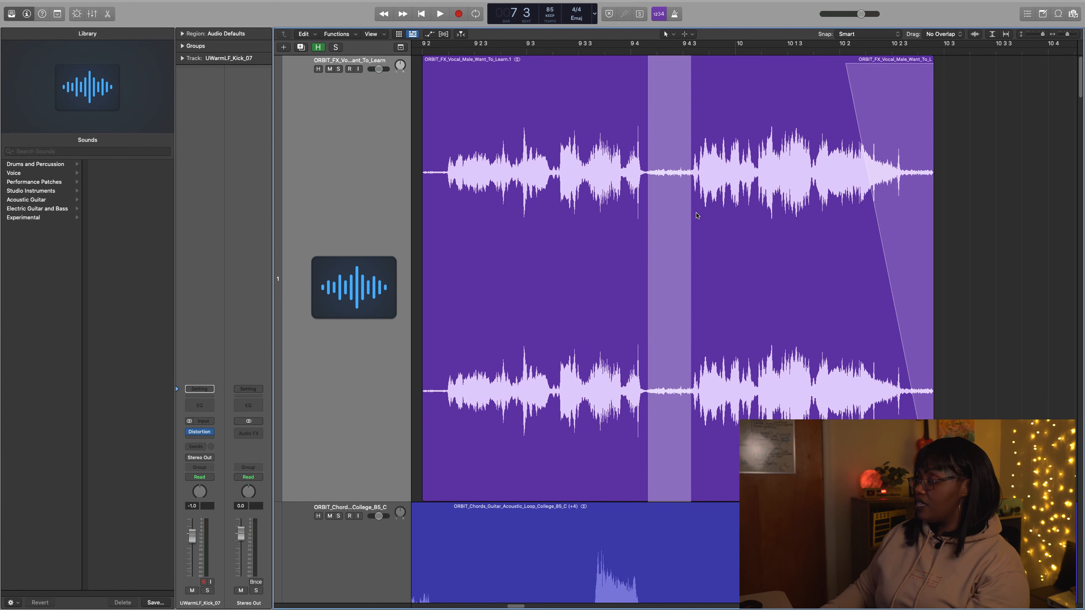
{"action": "key", "text": "Delete"}
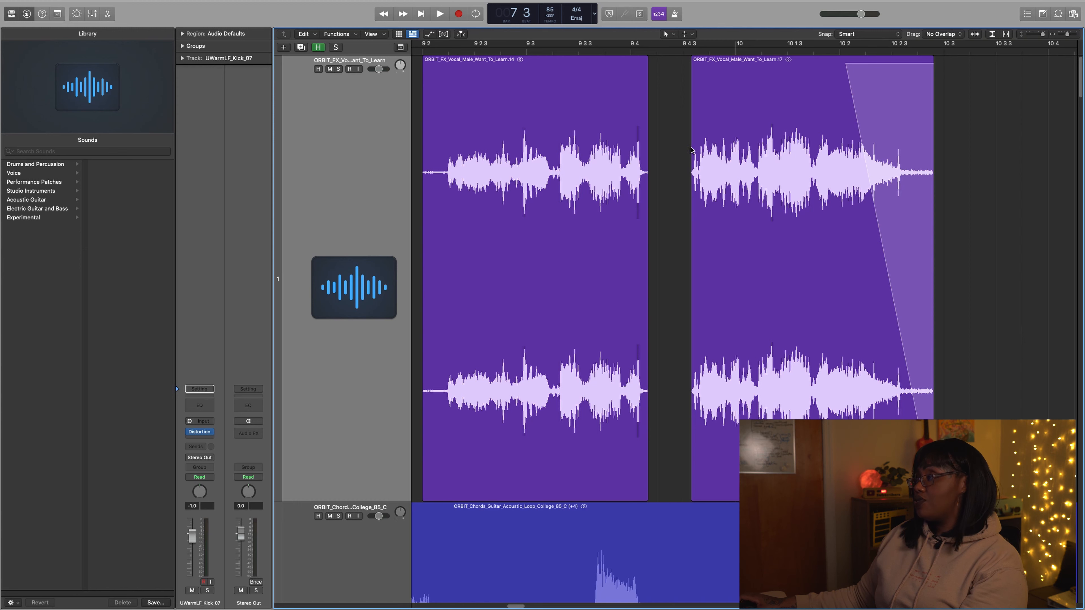
Add a short fade-out to the end of the first vocal phrase and a short fade-in to the start of the second
{"action": "key", "text": "t"}
{"action": "key", "text": "a"}
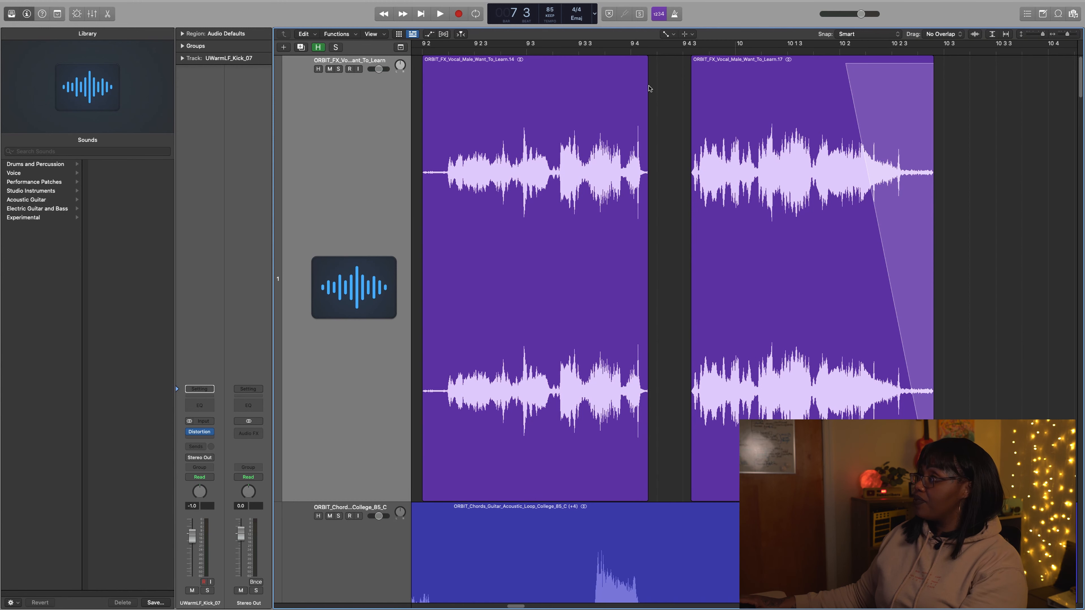
{"action": "left_click_drag", "start_coordinate": [647, 74], "coordinate": [701, 68]}
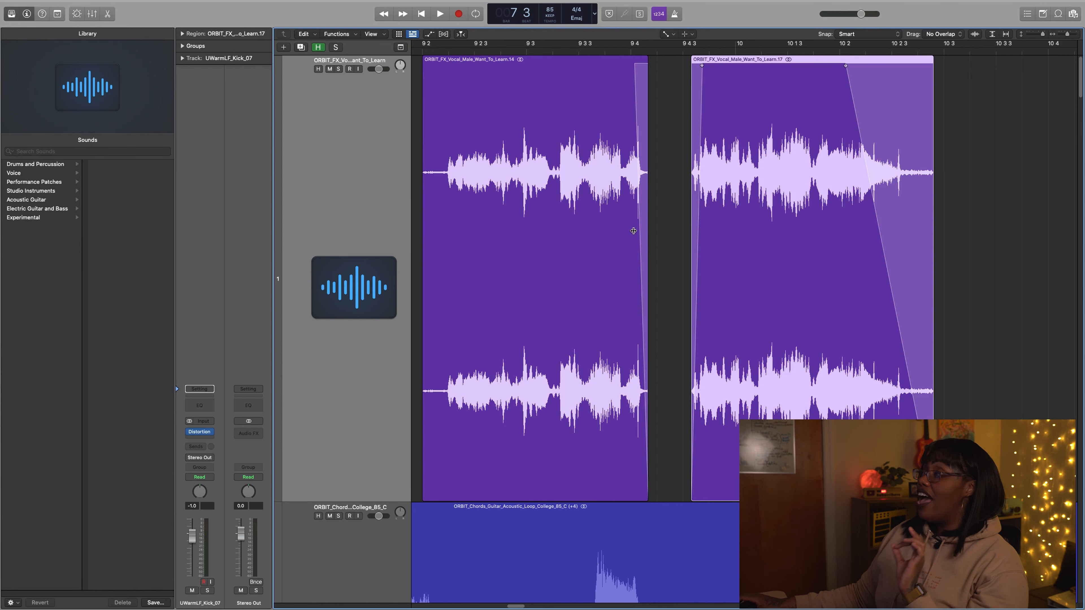
{"action": "scroll", "coordinate": [652, 272], "scroll_direction": "left", "scroll_amount": 4}
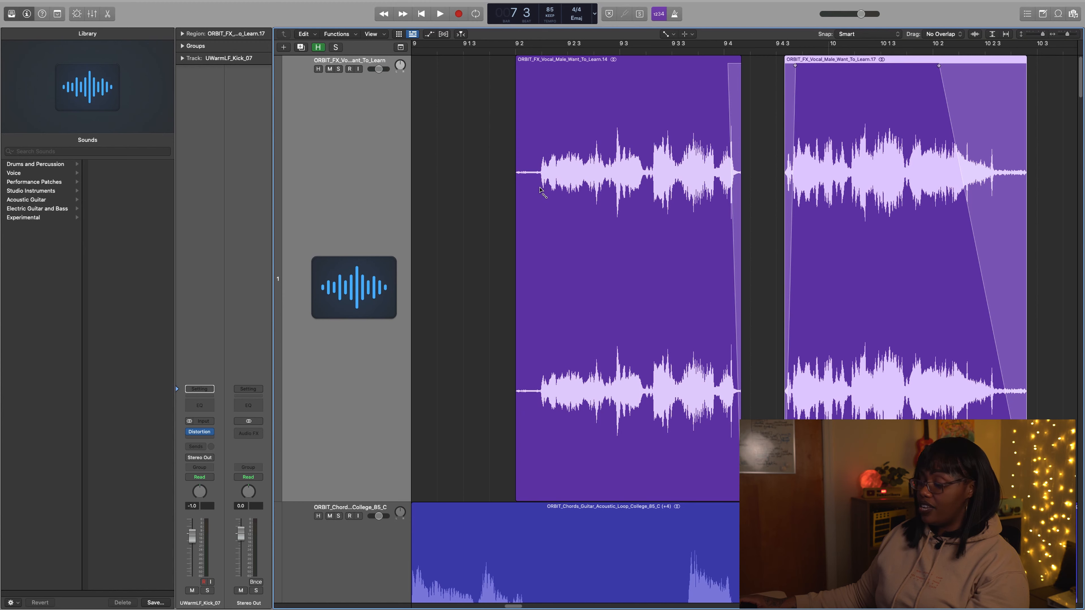
{"action": "left_click", "coordinate": [509, 176]}
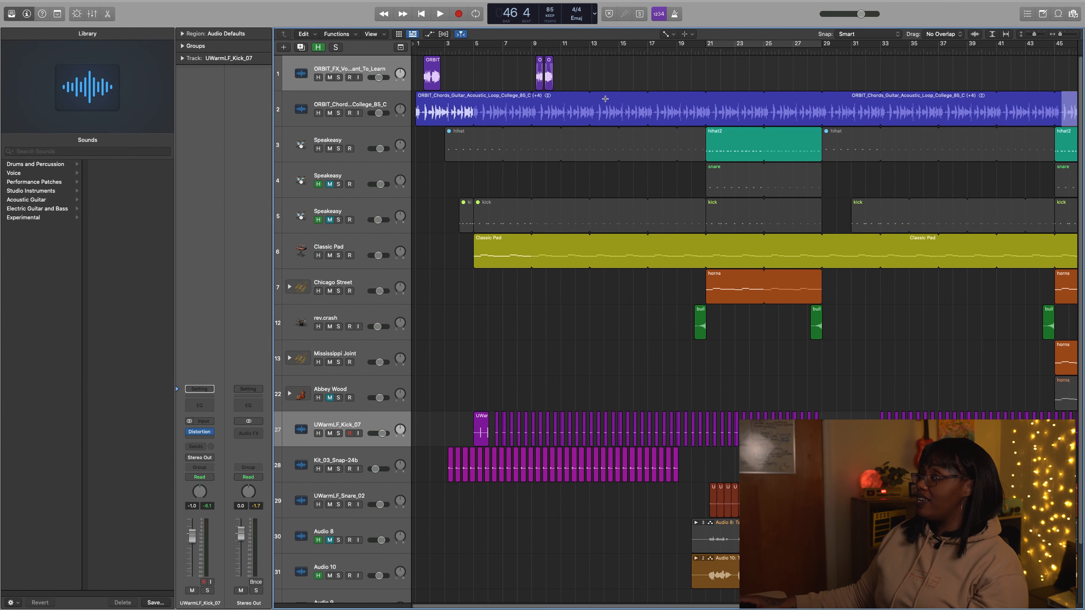
Marquee-select about bars 13 to 17 of the acoustic guitar loop and start playback from that selection
{"action": "left_click_drag", "start_coordinate": [593, 97], "coordinate": [651, 115]}
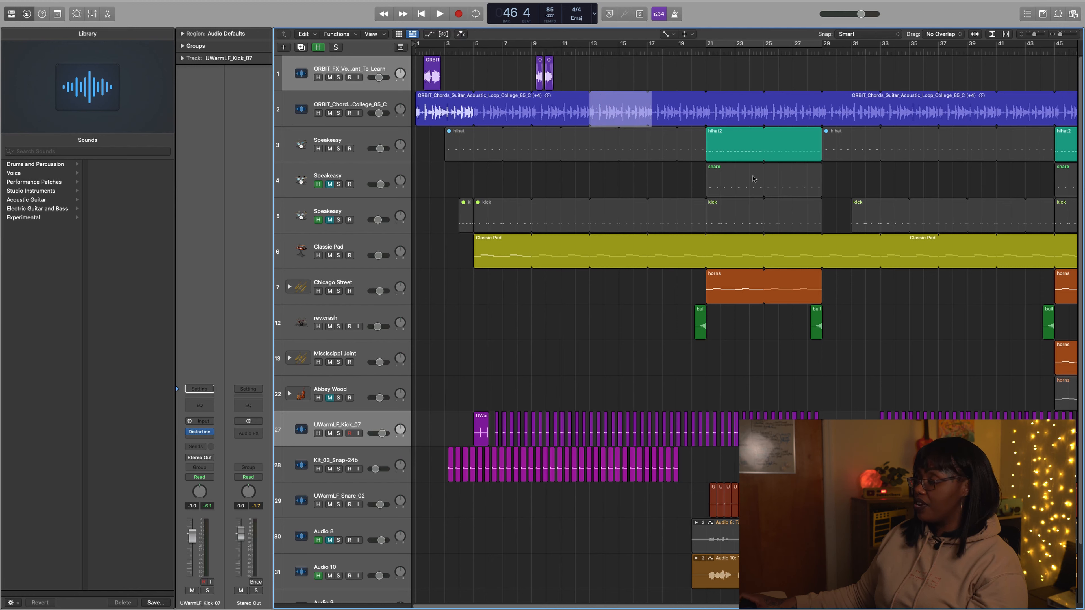
{"action": "key", "text": "space"}
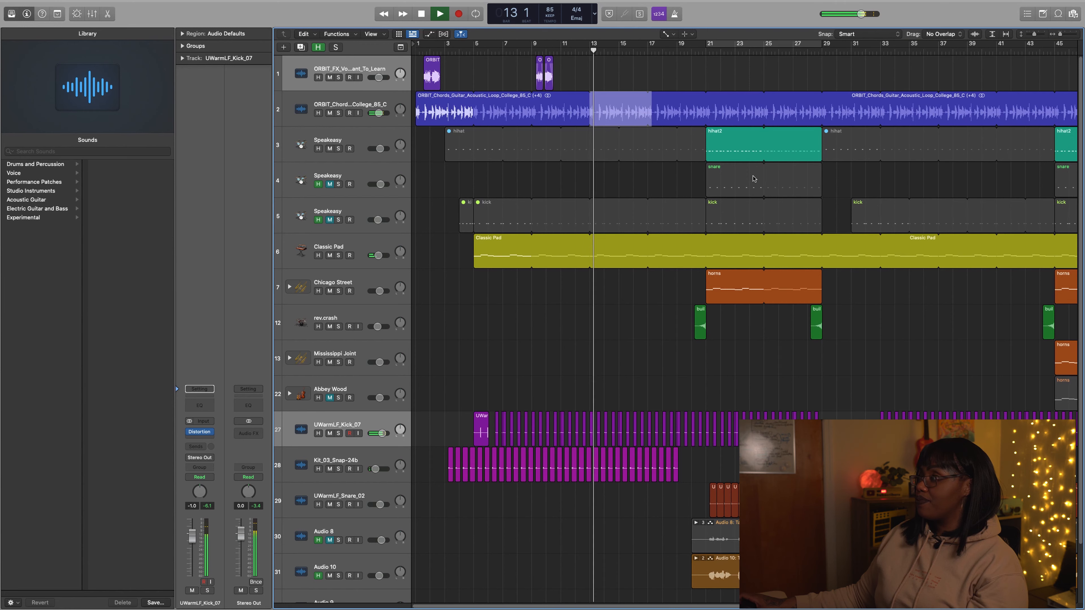